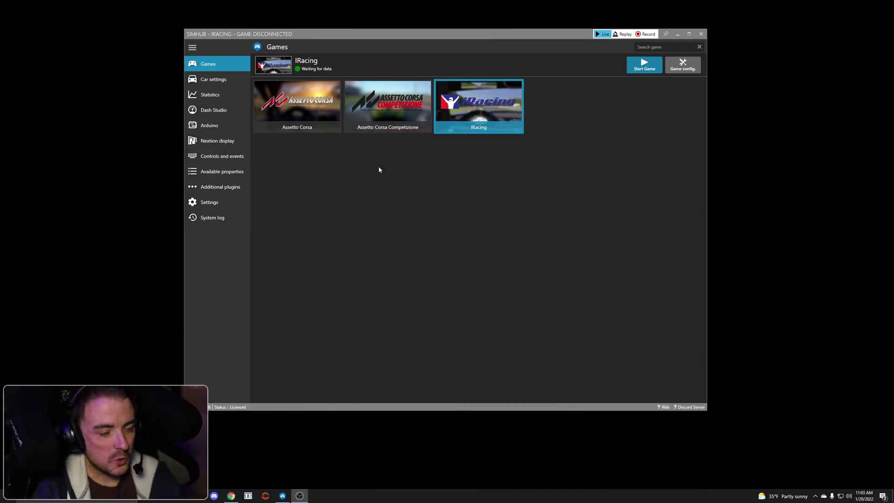
Bring the SimHub window into focus.
click(440, 42)
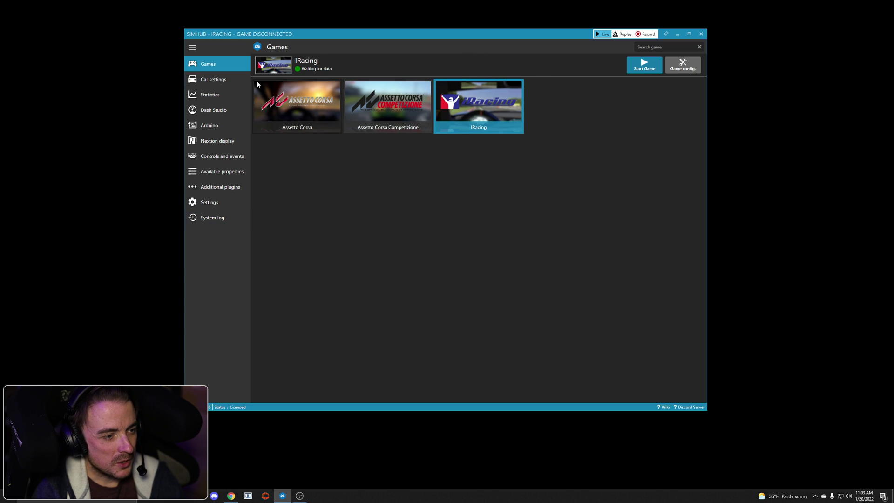
Go from Statistics to Games and back to the Statistics recent sessions list.
click(209, 95)
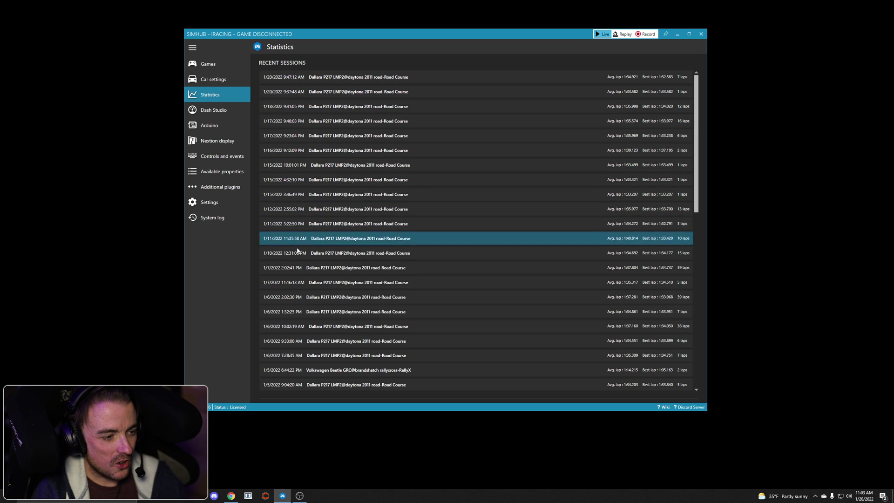
click(209, 64)
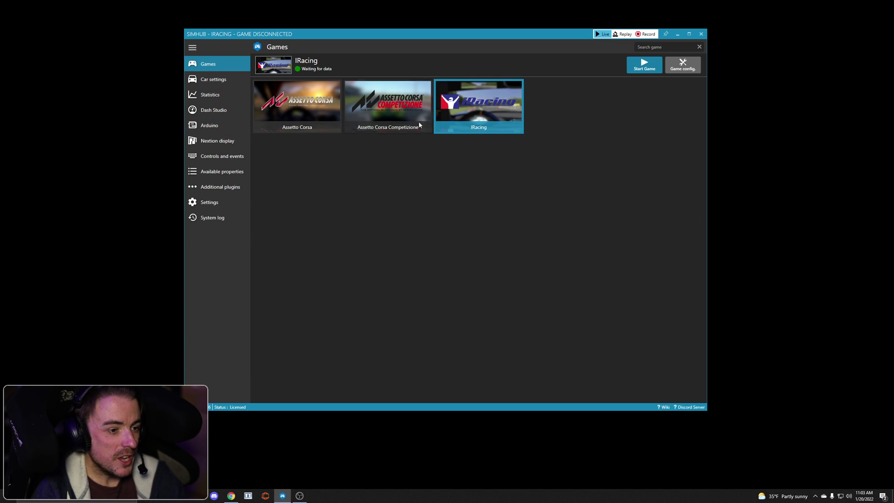
click(200, 96)
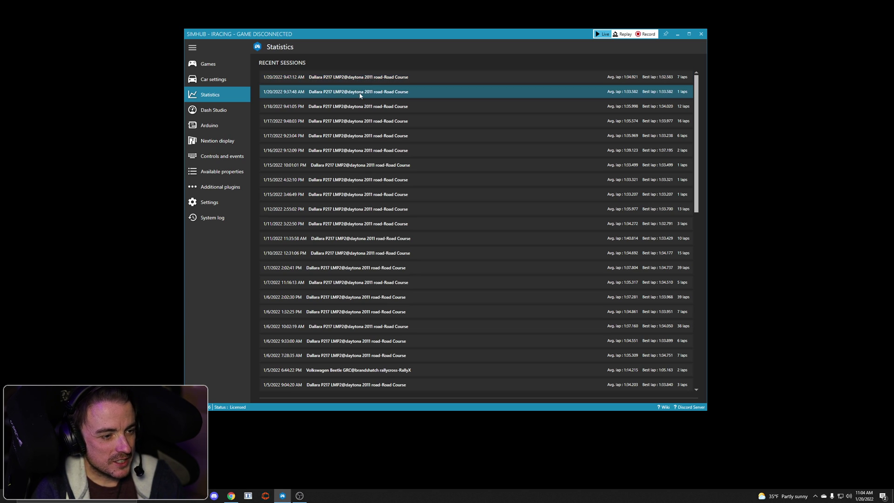
Open the lap table for the latest Dallara P217 session at Daytona.
click(361, 77)
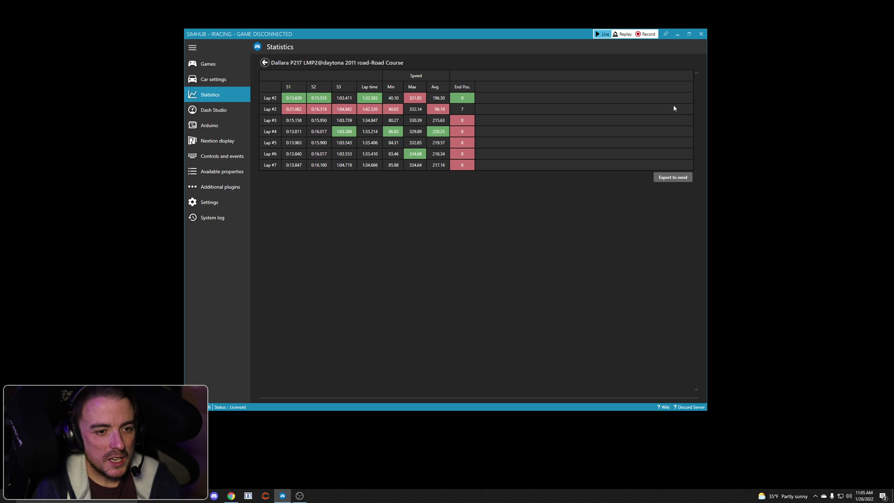
drag(555, 35, 558, 63)
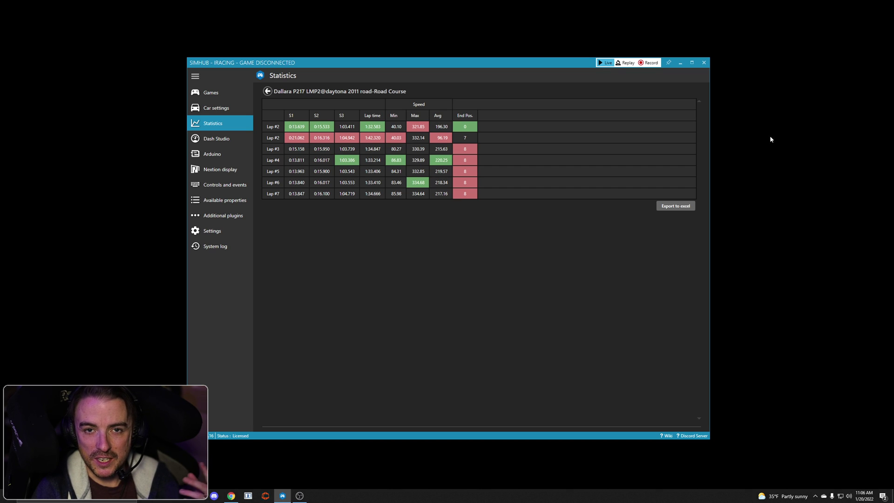
key(alt+Tab)
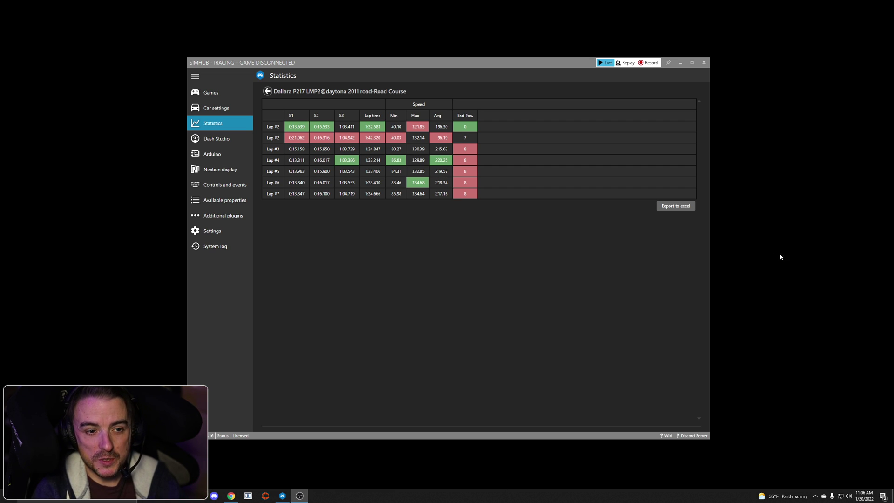
click(588, 67)
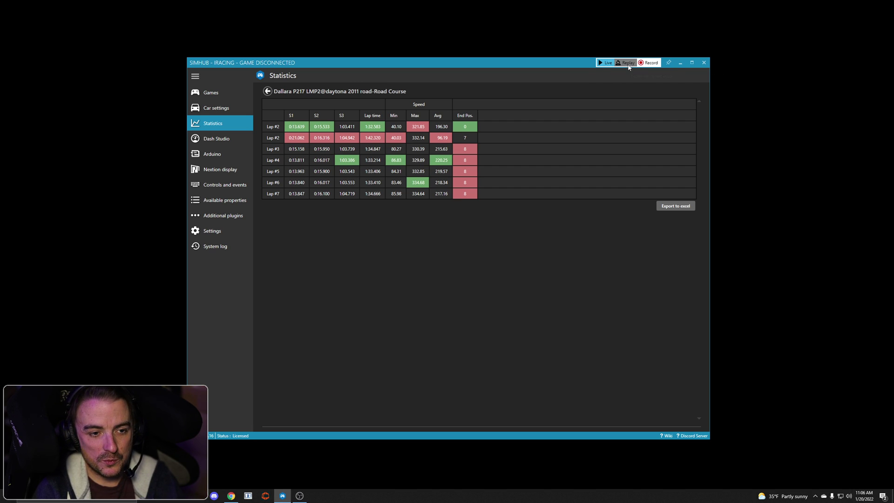
click(627, 63)
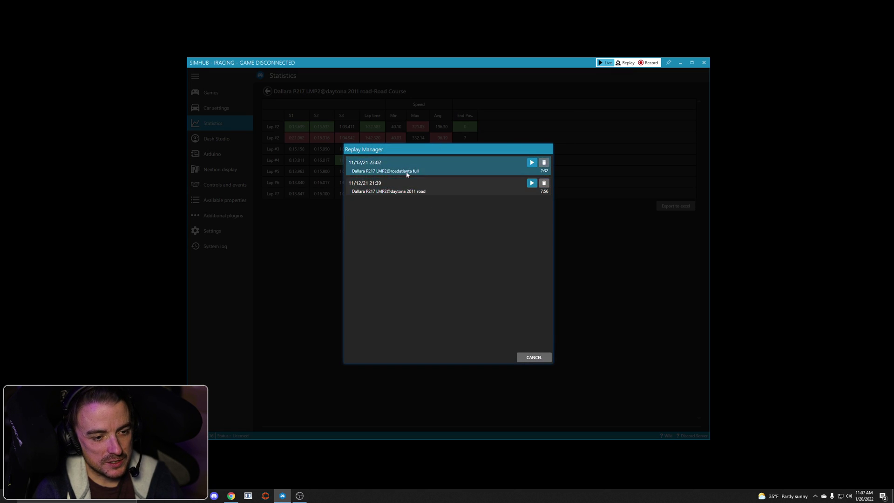
click(533, 358)
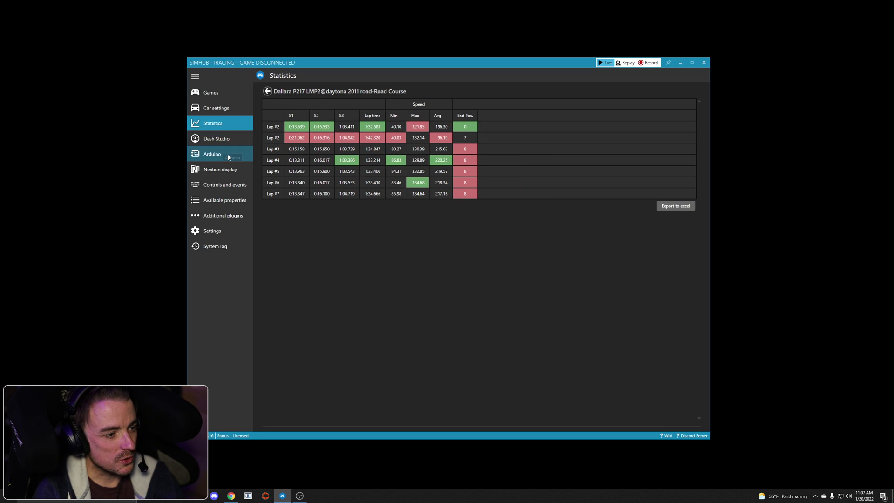
Start MobileDashWithRelativeTimings from Dash Studio as a windowed dashboard, moved further right.
click(220, 140)
scroll(390, 236, down, 3)
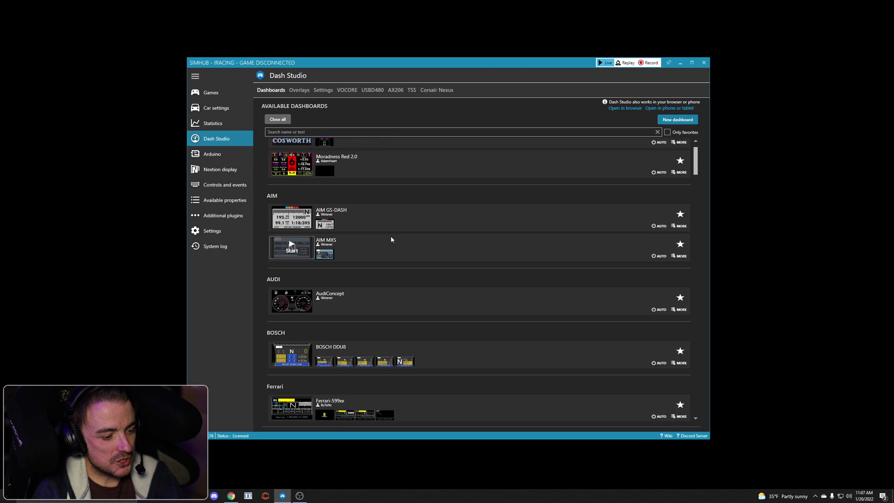
scroll(389, 239, down, 5)
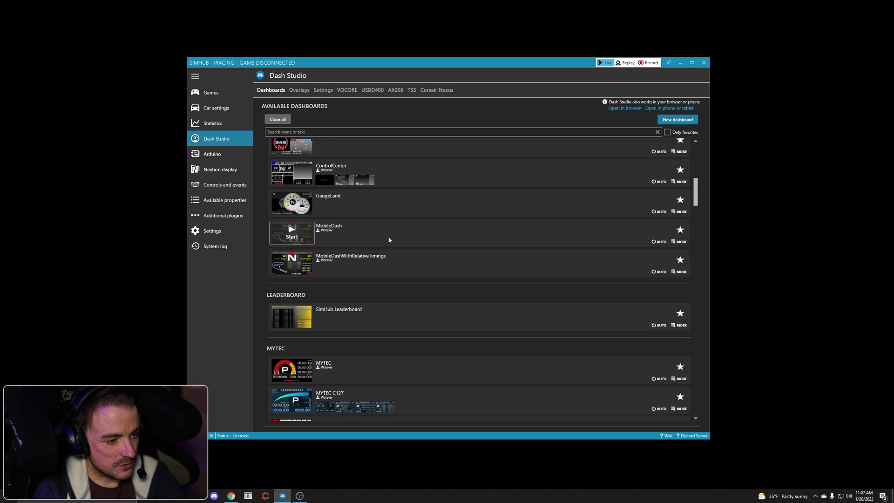
scroll(394, 240, down, 1)
scroll(328, 283, up, 2)
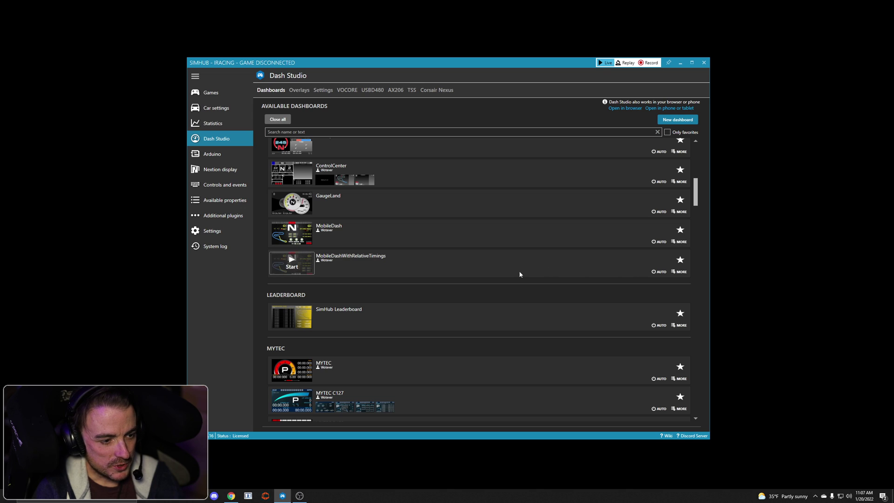
click(306, 272)
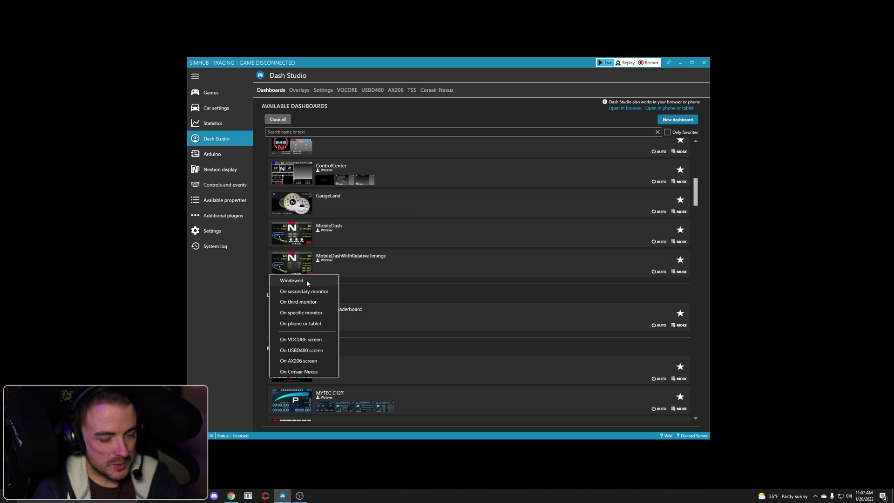
click(311, 291)
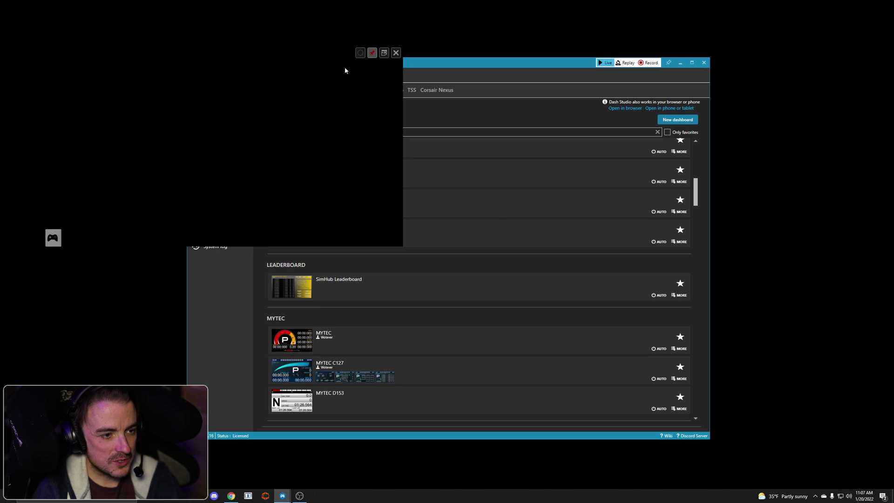
drag(326, 53, 388, 61)
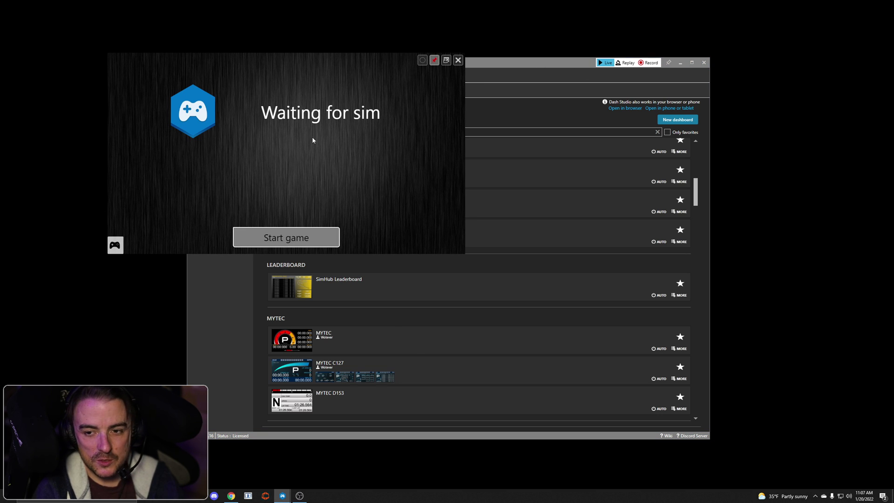
Play the 7:56 recording from the Replay list, with the dashboard window moved aside.
click(626, 63)
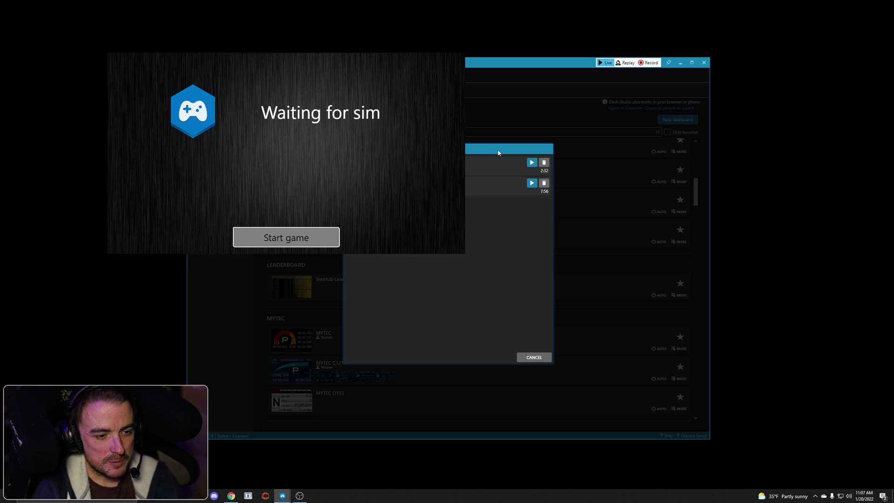
drag(377, 77, 335, 59)
click(485, 185)
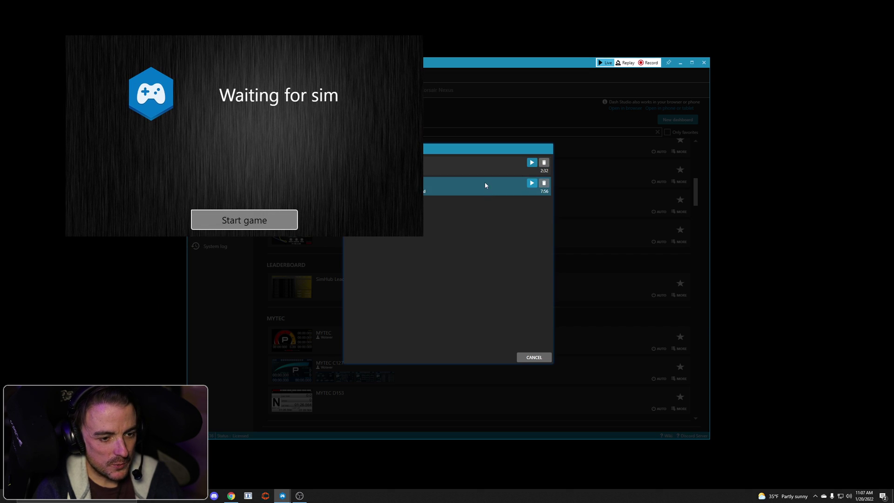
click(532, 183)
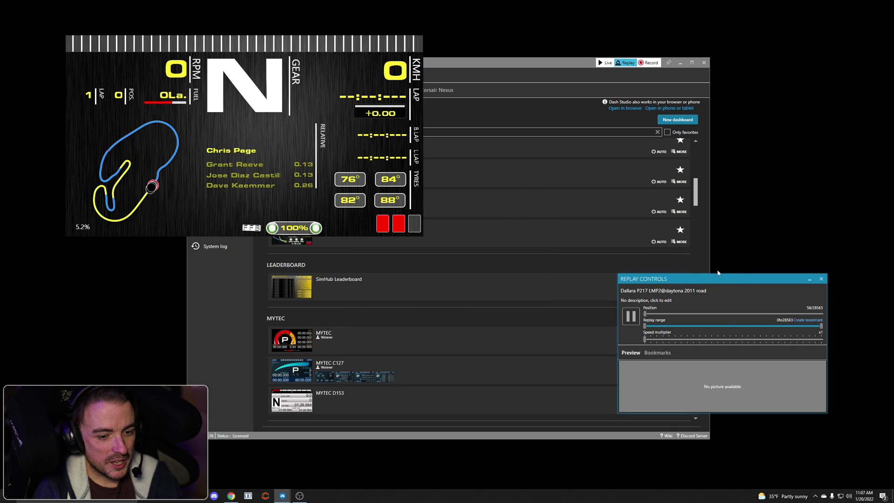
Move Replay Controls up-left, leave speed at x1, and shift the dashboard overlay right and down.
drag(736, 281, 583, 125)
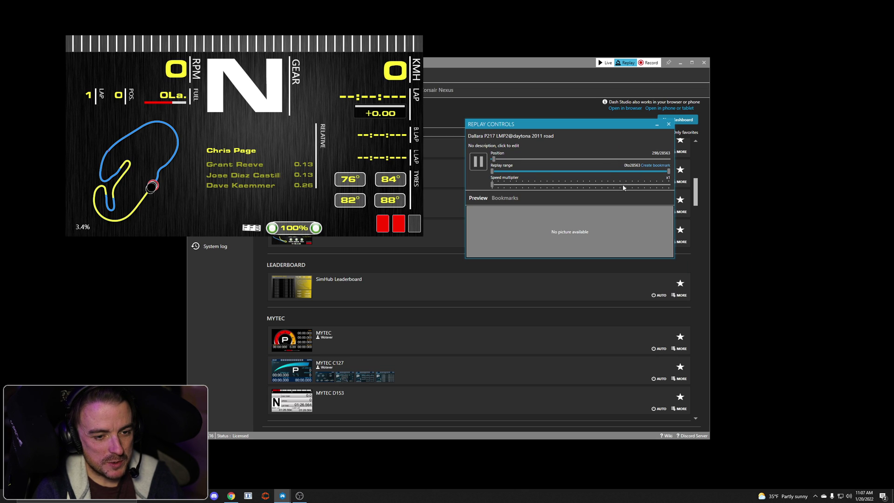
drag(547, 184, 490, 182)
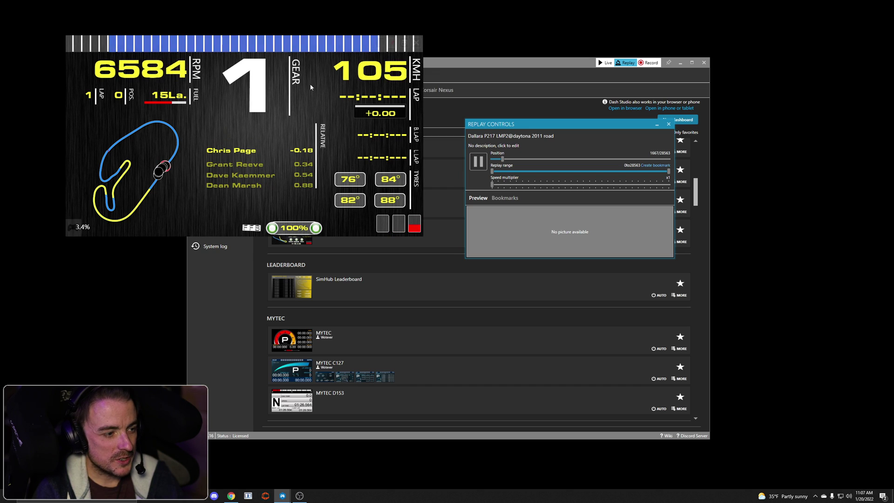
drag(254, 147, 272, 173)
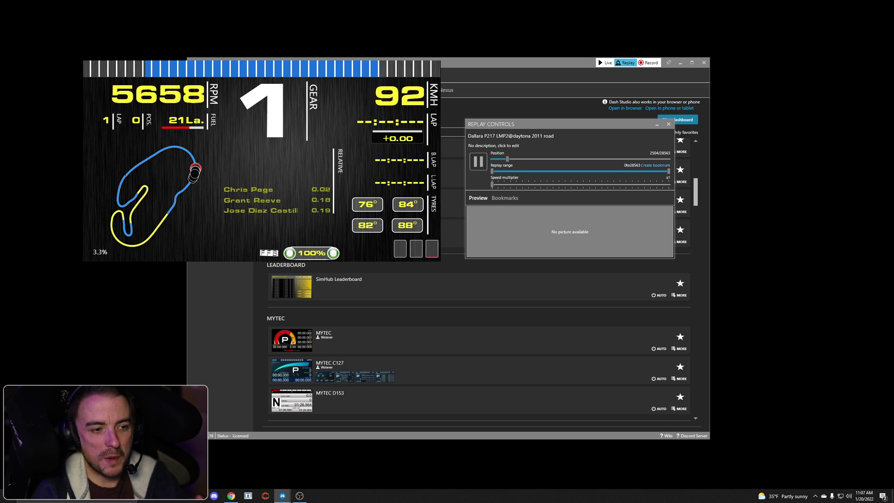
click(522, 64)
Spread out SimHub, the dashboard overlay and Replay Controls, then show the Statistics lap table.
drag(523, 64, 658, 56)
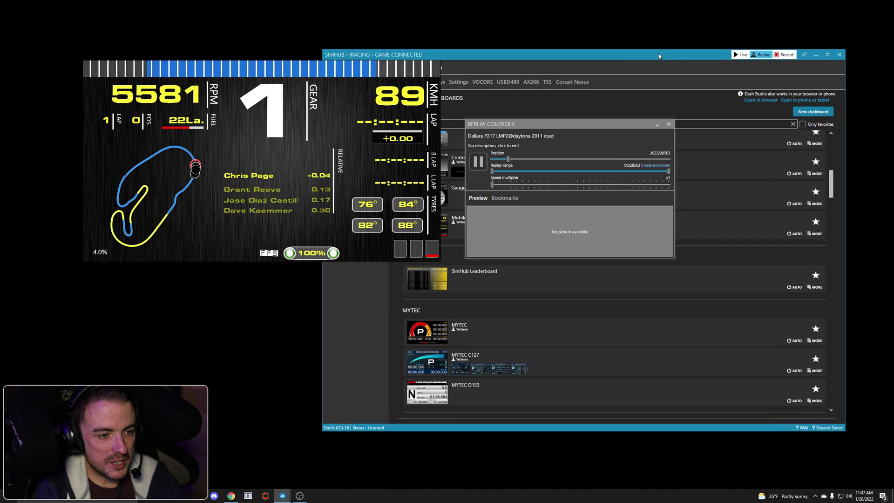
drag(381, 103, 359, 283)
drag(566, 126, 198, 72)
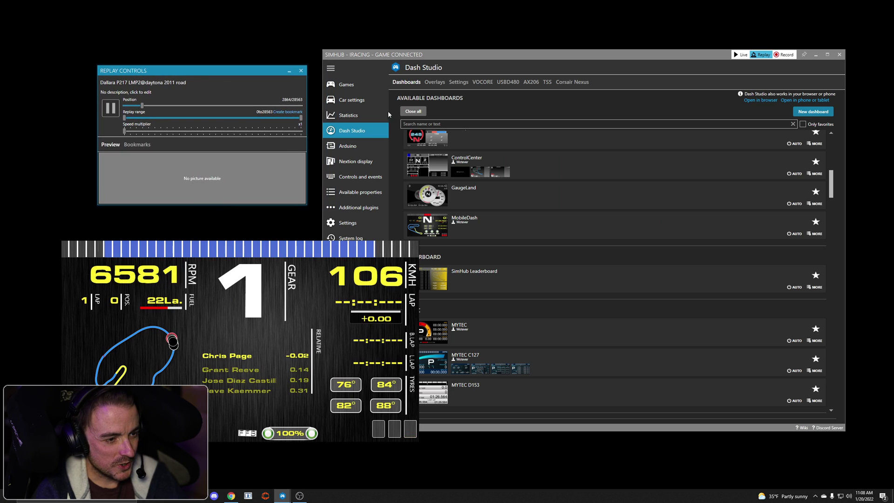
click(348, 115)
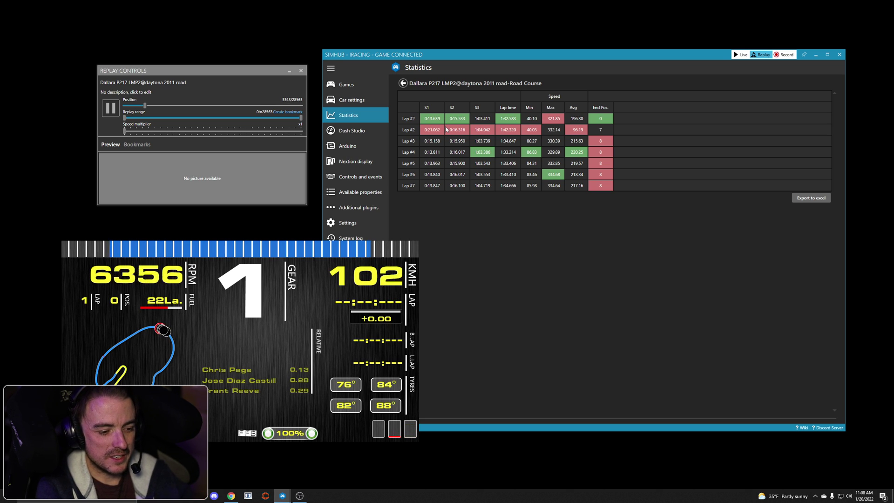
Position the dashboard overlay beneath the Statistics lap table.
mouse_move(410, 433)
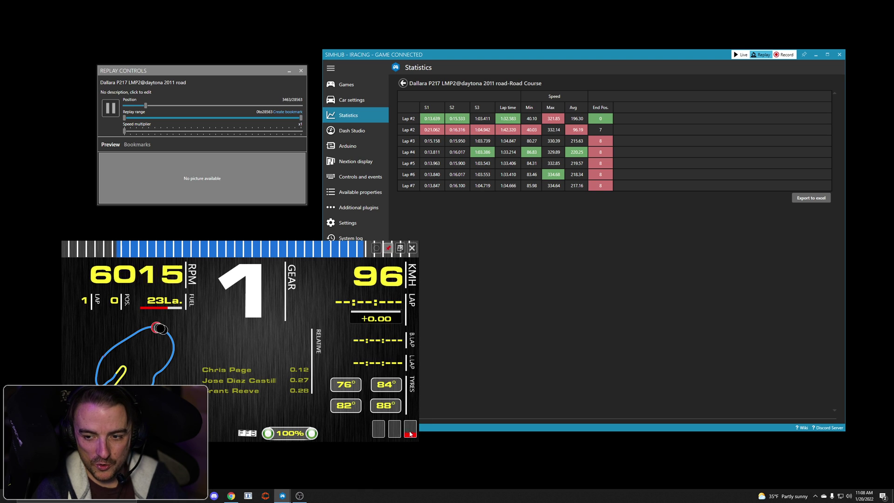
drag(380, 441, 402, 452)
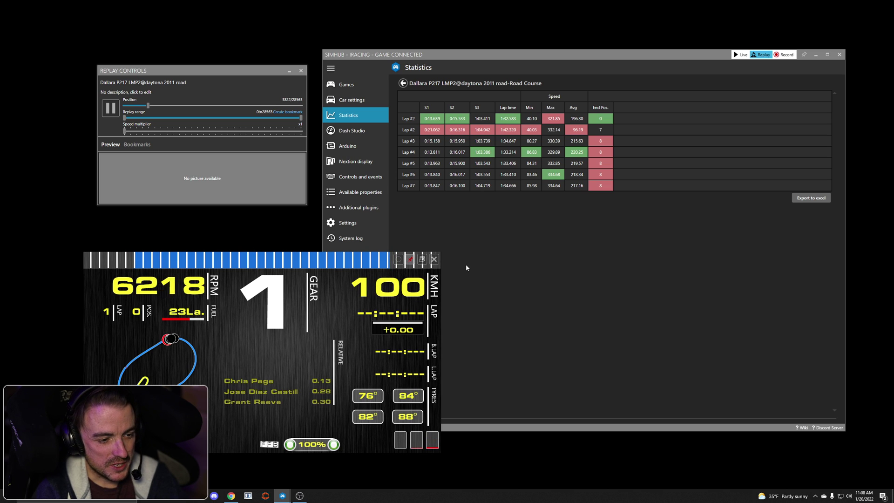
drag(351, 281, 390, 253)
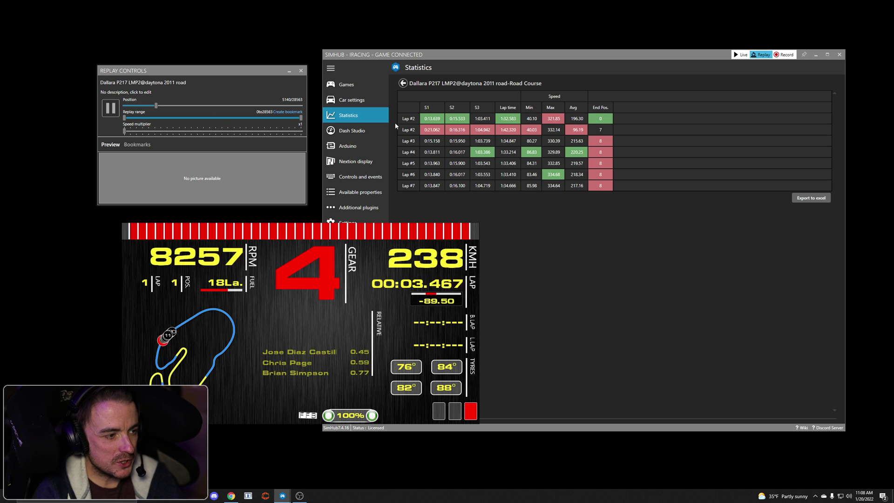
Drag the replay Position slider ahead into lap 2, showing a 01:41.050 last lap.
drag(156, 106, 198, 115)
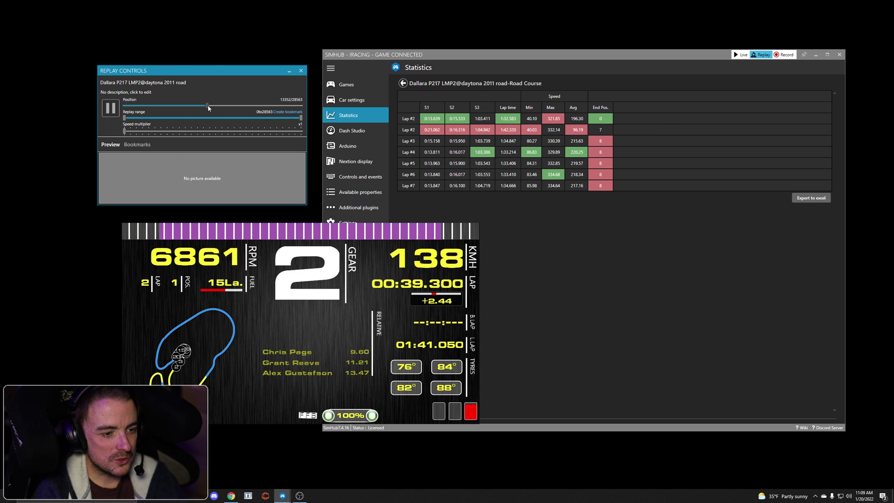
Move the replay Position slider forward to lap 3, showing a 01:37.195 last lap.
drag(206, 105, 302, 105)
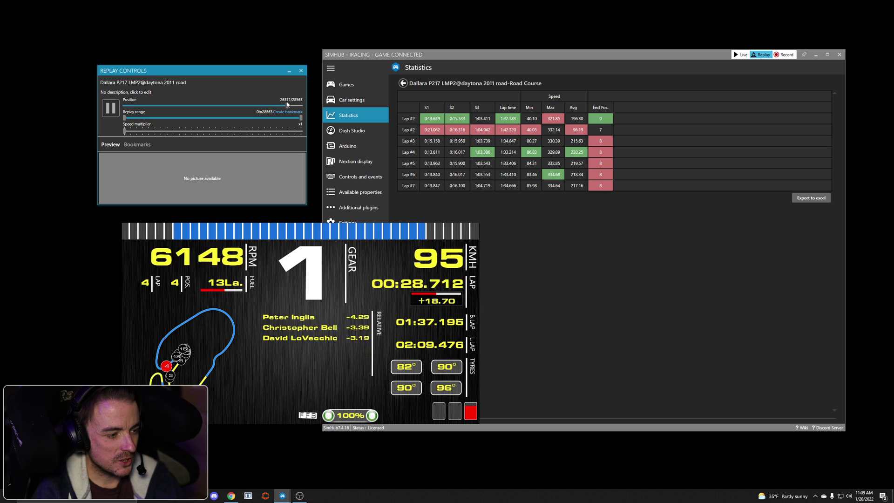
click(264, 106)
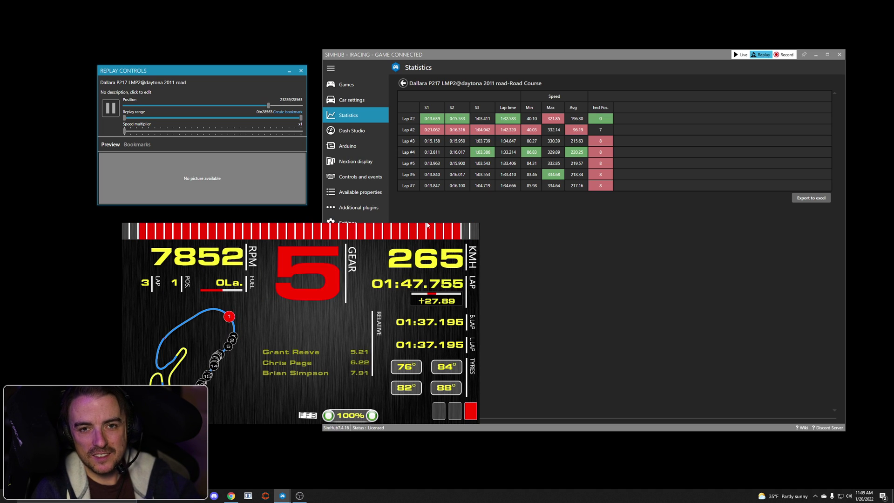
mouse_move(476, 245)
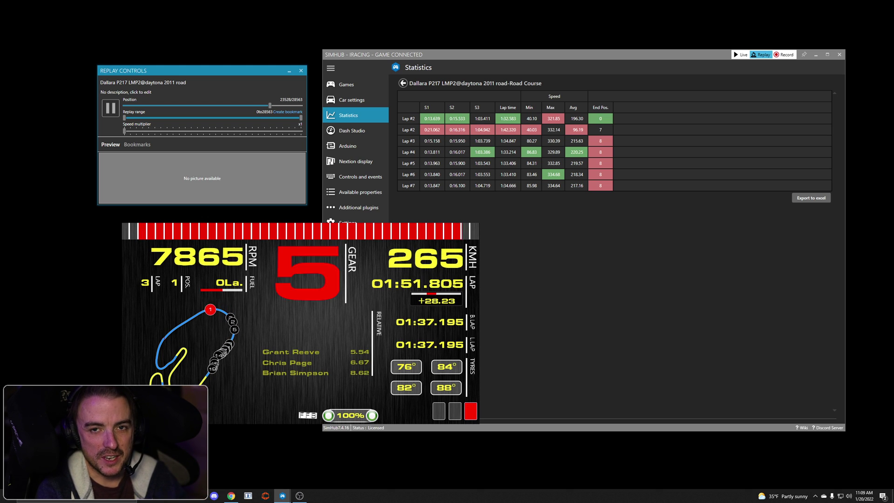